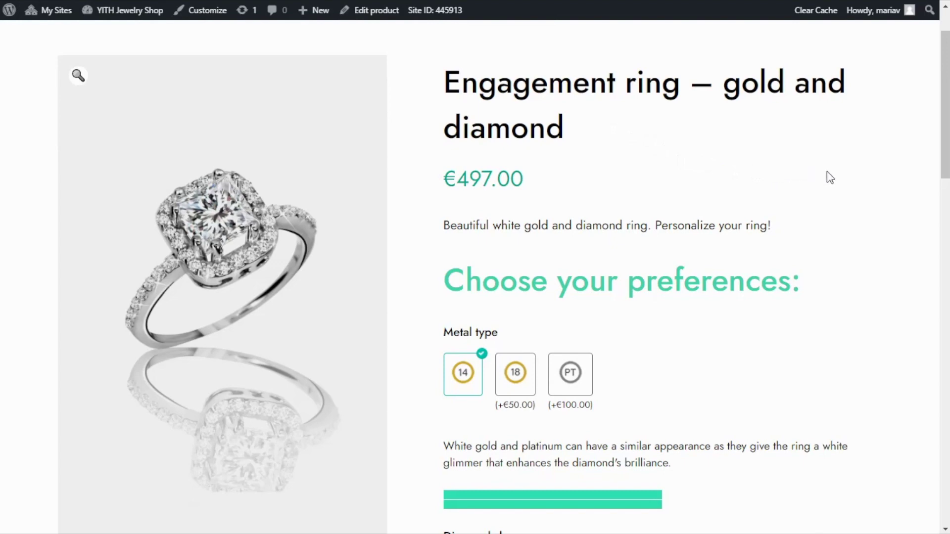
Step: Examine the metal type, diamond shape and diamond size options on the engagement ring product page
scroll(834, 186, "down", 5)
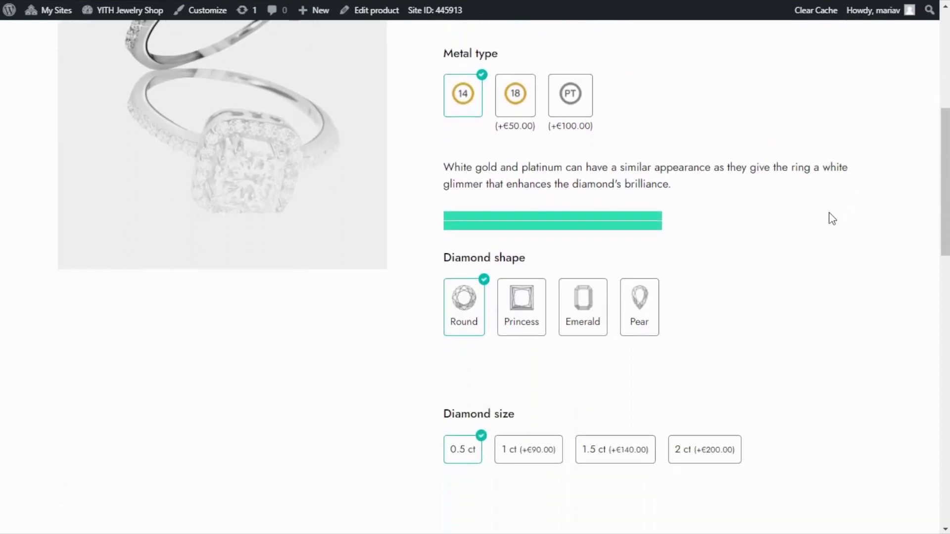
scroll(792, 228, "down", 1)
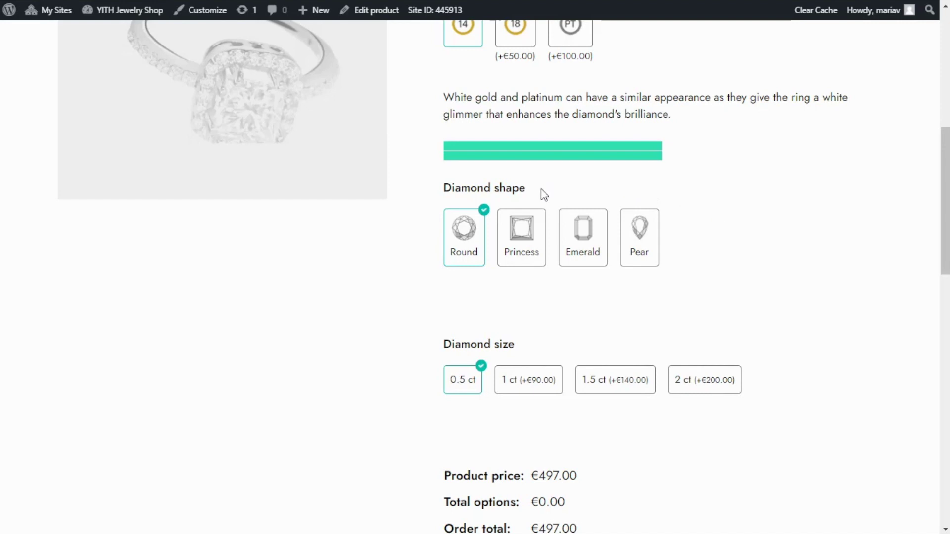
scroll(734, 215, "up", 4)
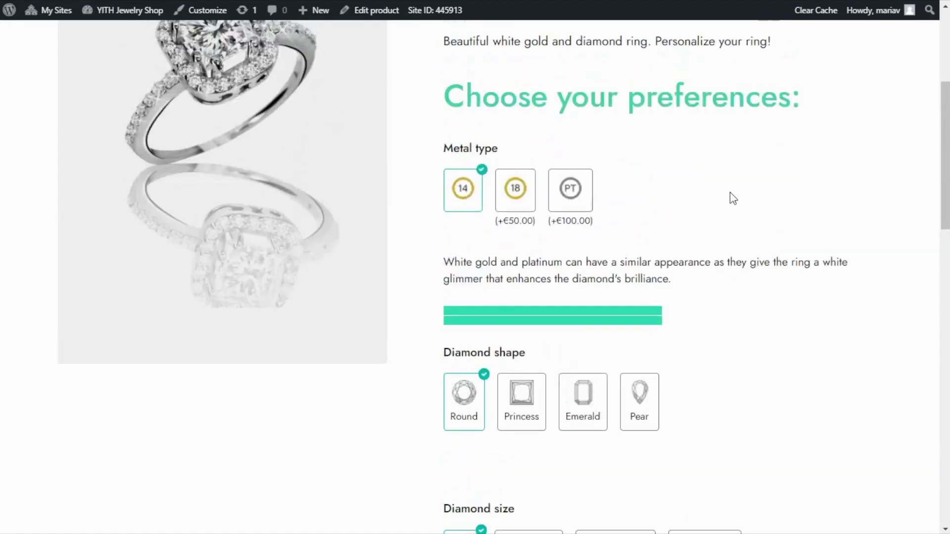
scroll(373, 99, "up", 3)
scroll(373, 96, "up", 2)
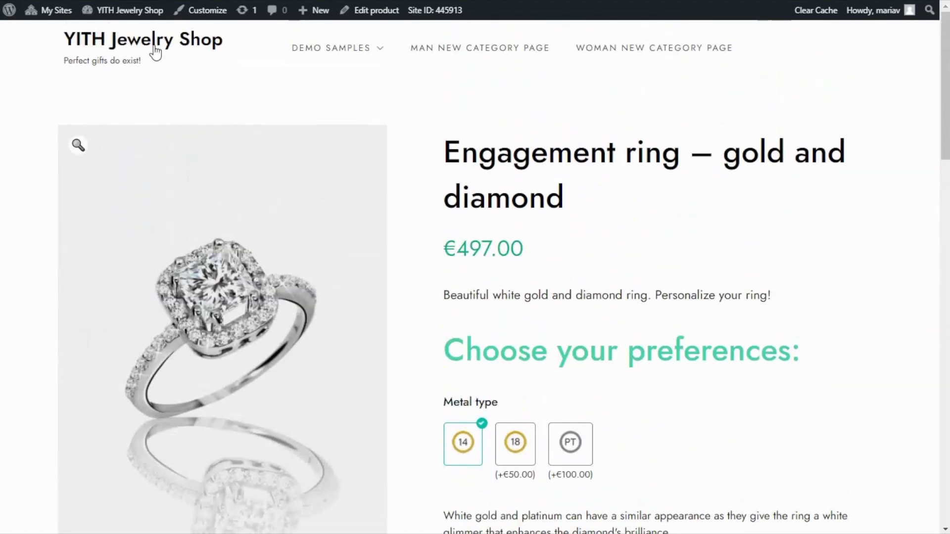
Step: Go to the YITH Product Add-ons settings in the site dashboard and open the Engagement ring block for editing
mouse_move(134, 15)
left_click(123, 37)
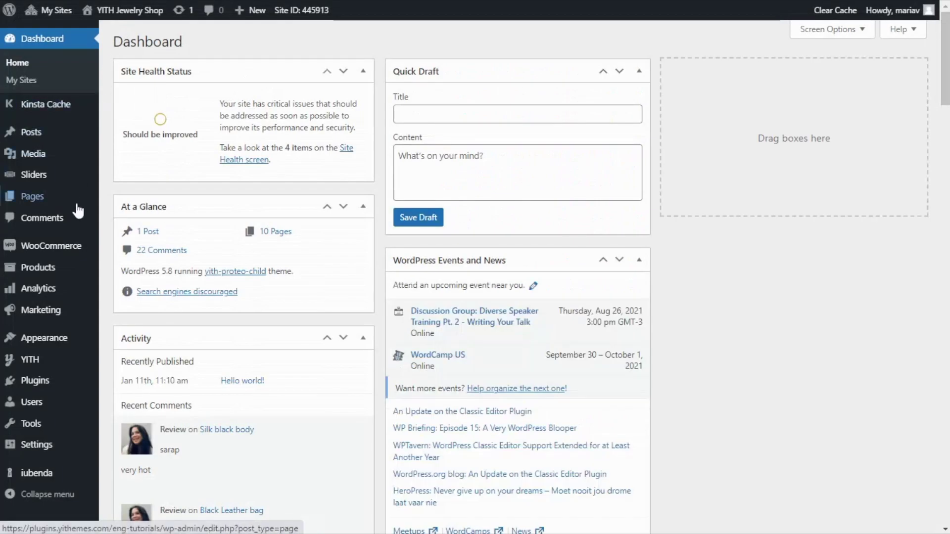
mouse_move(79, 366)
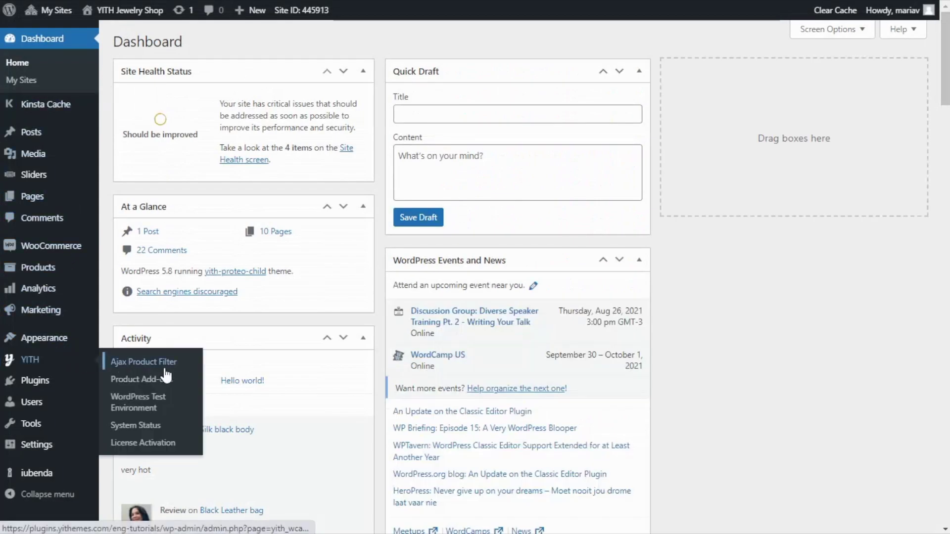
left_click(171, 384)
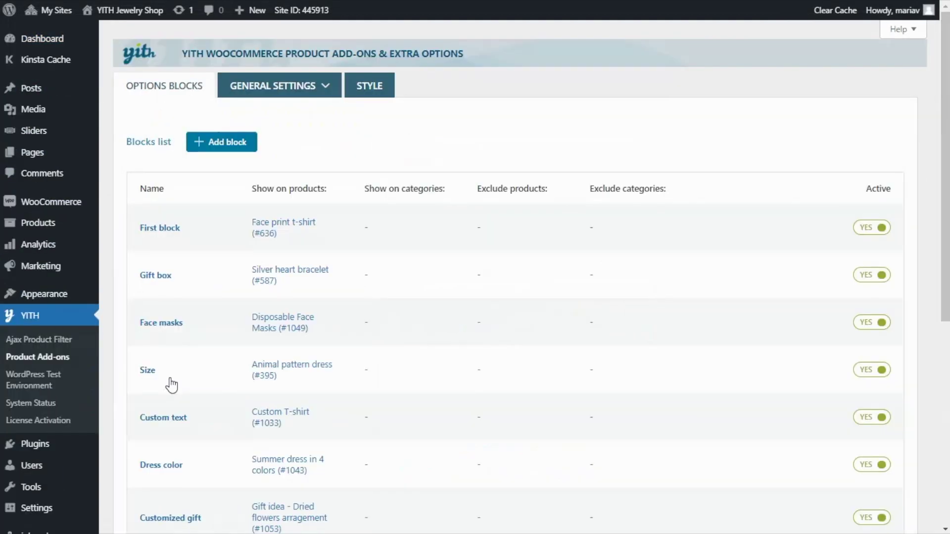
scroll(235, 266, "down", 1)
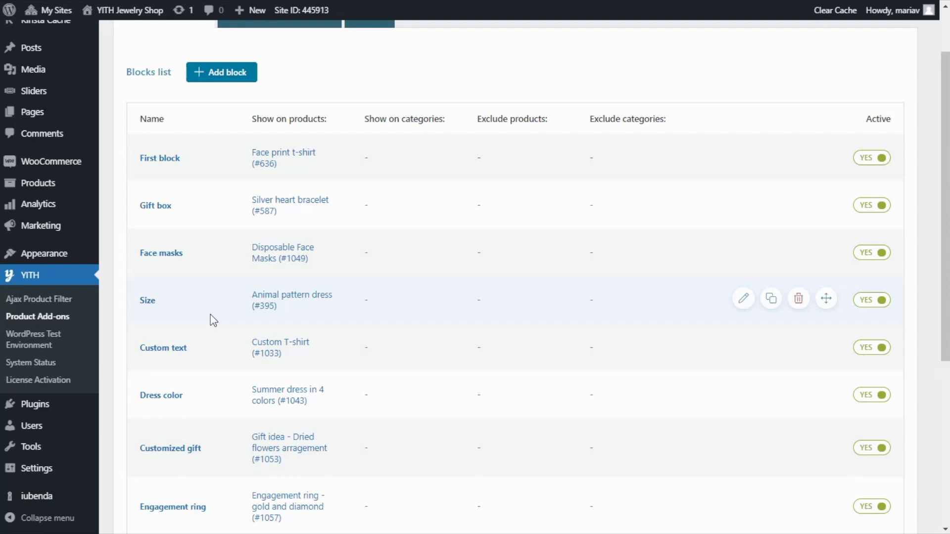
scroll(213, 321, "down", 4)
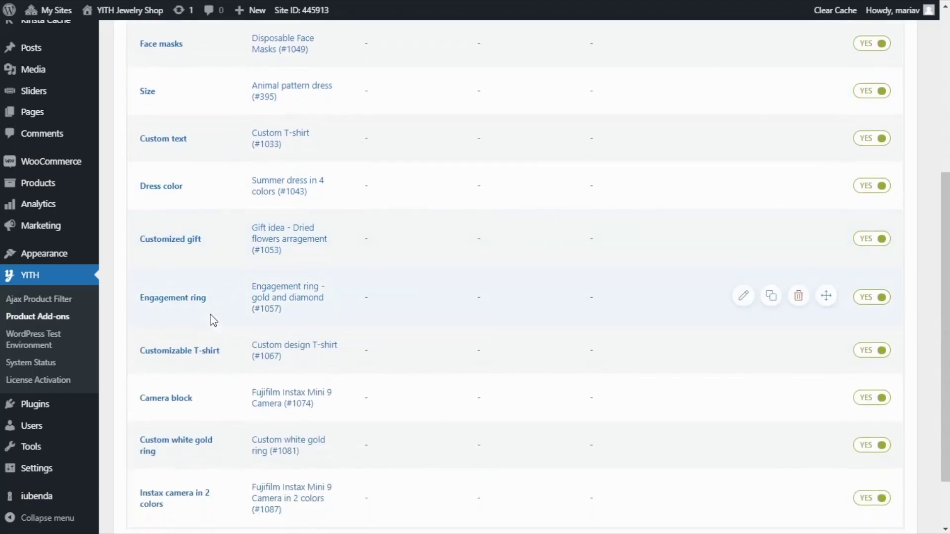
scroll(222, 374, "down", 2)
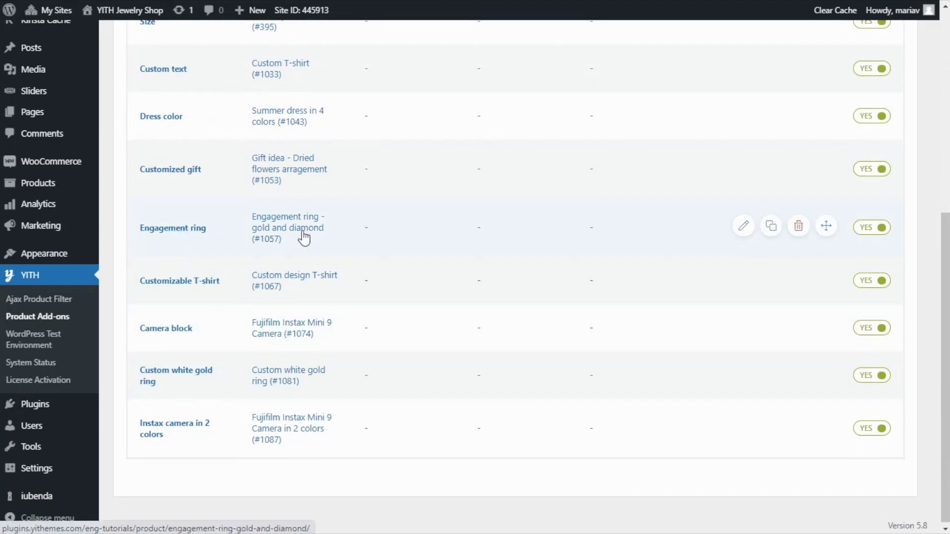
left_click(177, 229)
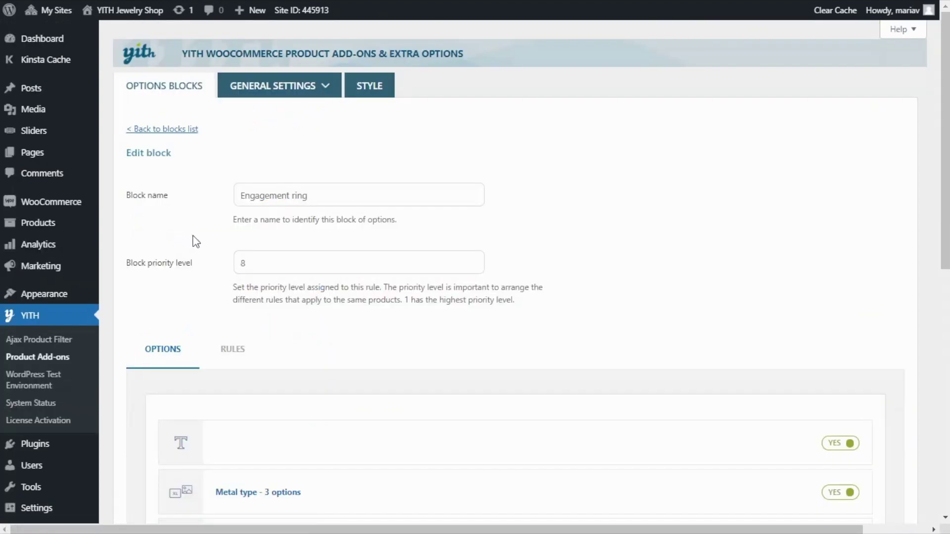
Step: Lower the Diamond shape add-on's options per row, saving the add-on and its block, and view the engagement ring product page
scroll(200, 246, "down", 7)
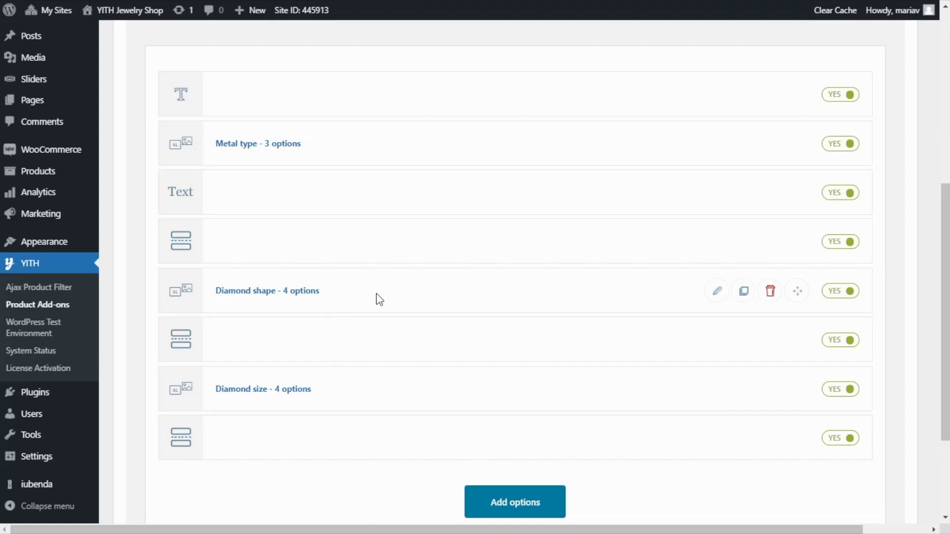
left_click(718, 292)
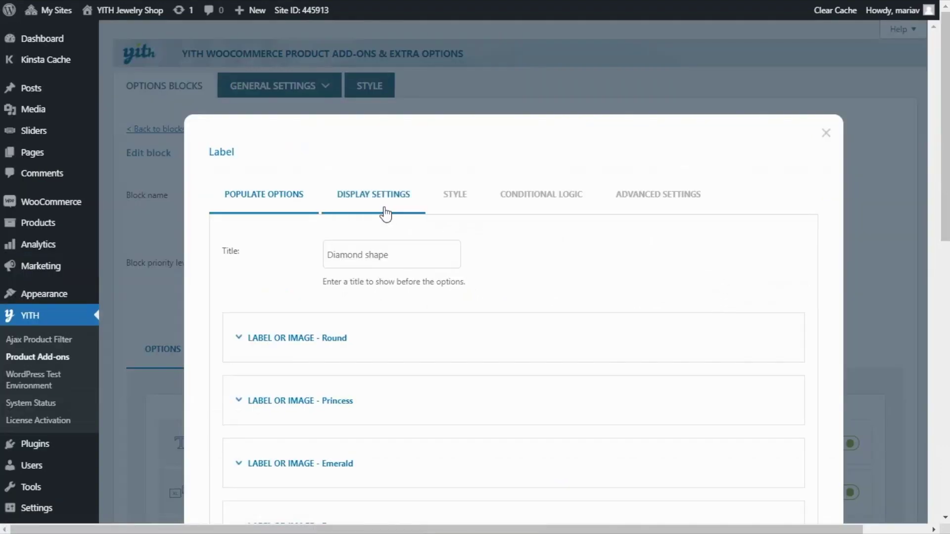
left_click(382, 207)
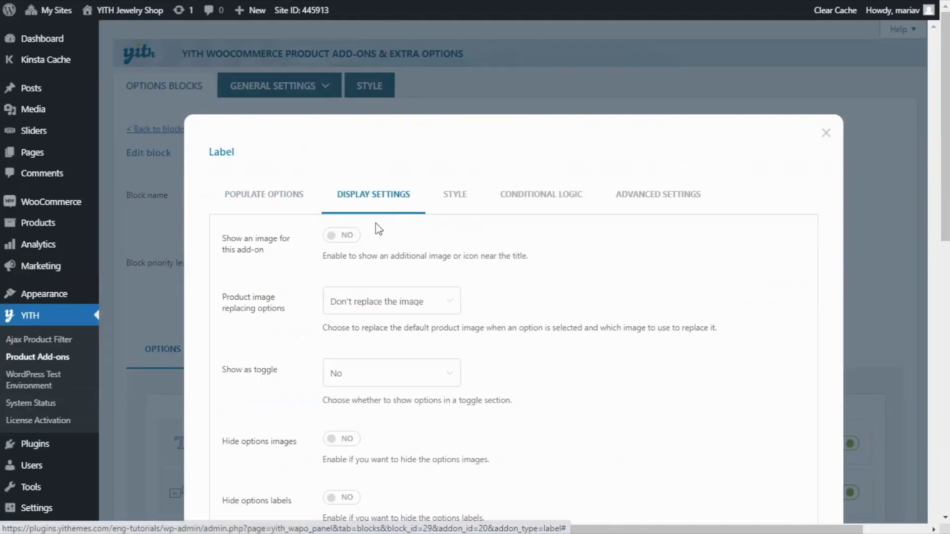
scroll(539, 277, "down", 5)
scroll(543, 280, "down", 3)
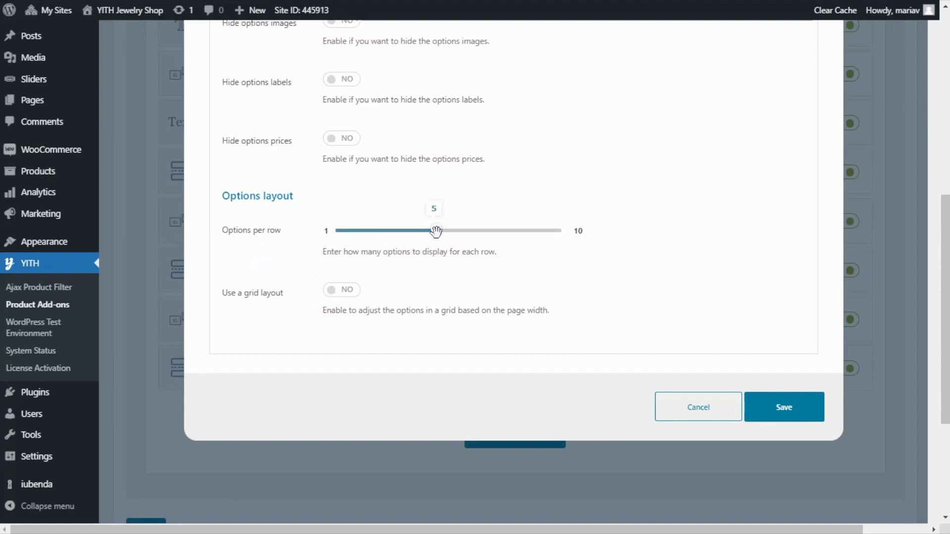
left_click_drag(436, 232, 414, 233)
left_click(775, 406)
scroll(775, 408, "down", 10)
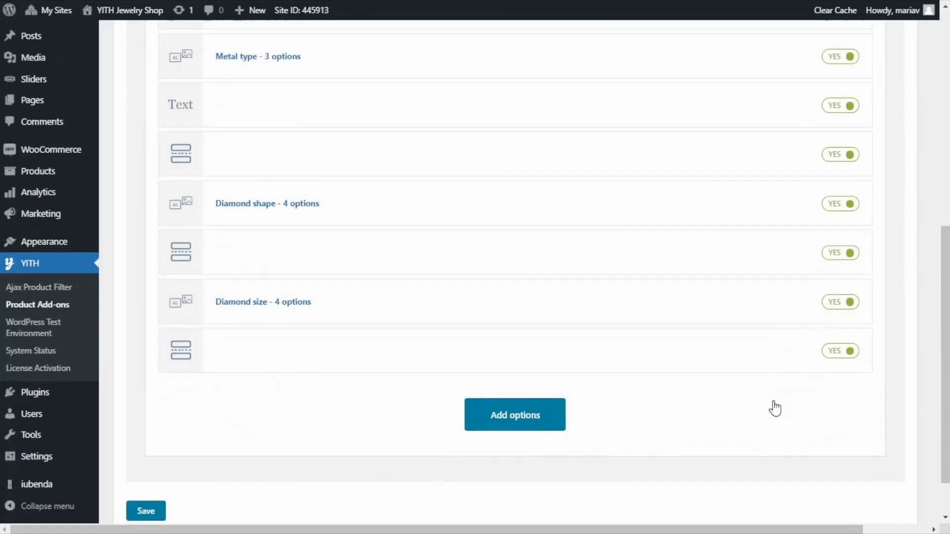
left_click(146, 455)
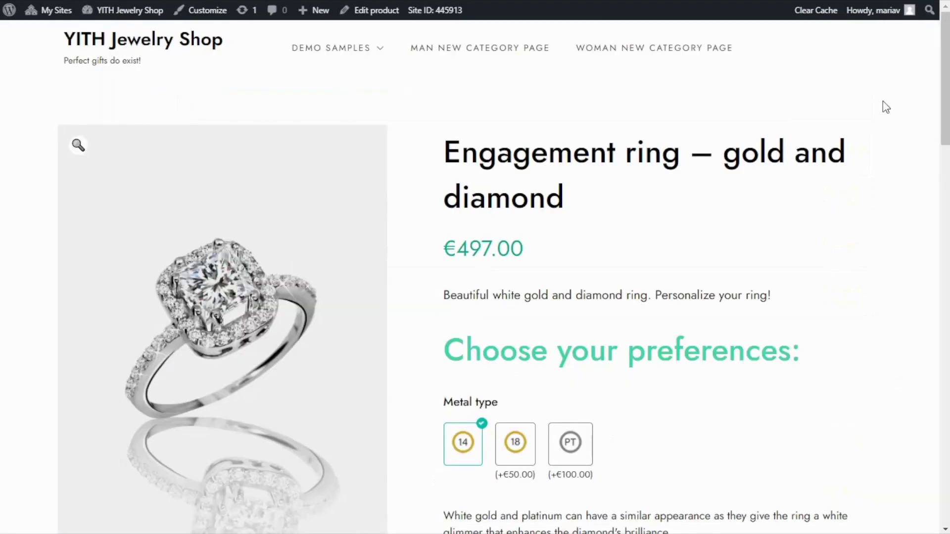
scroll(886, 107, "down", 6)
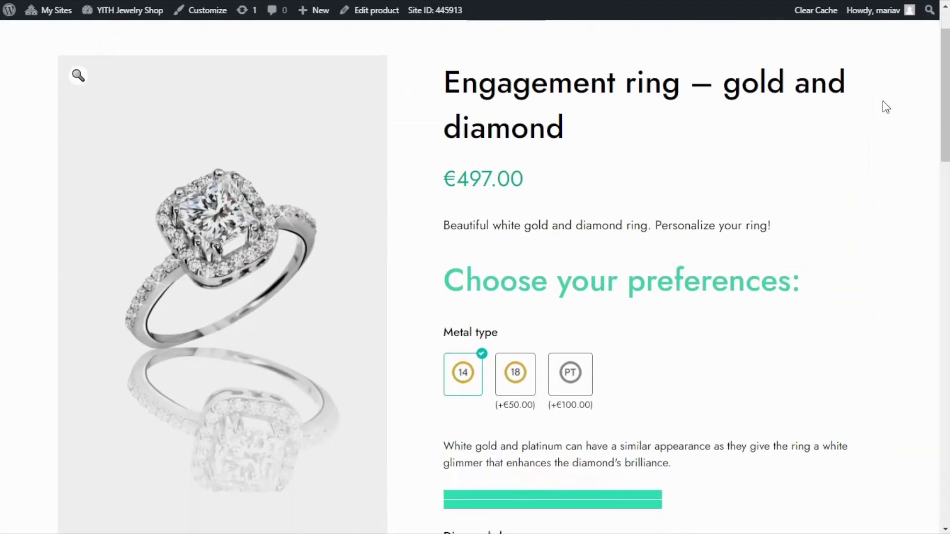
scroll(885, 107, "down", 5)
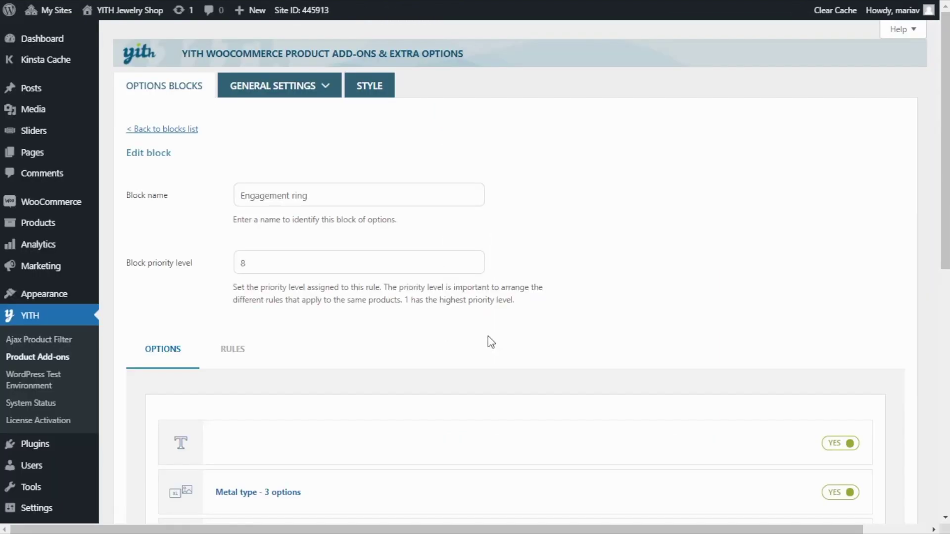
Step: Enable the grid layout in the Diamond shape add-on's display settings and save the add-on and its block
scroll(471, 341, "down", 7)
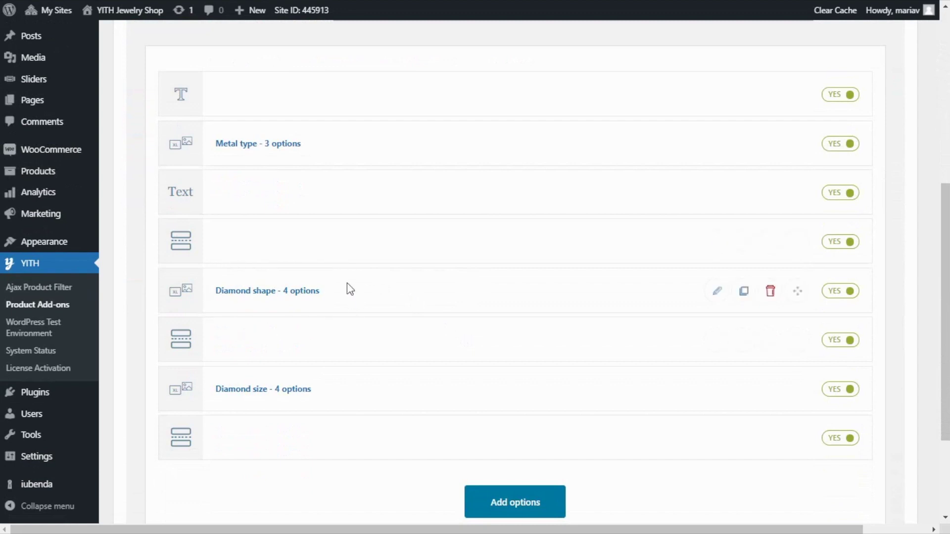
left_click(718, 294)
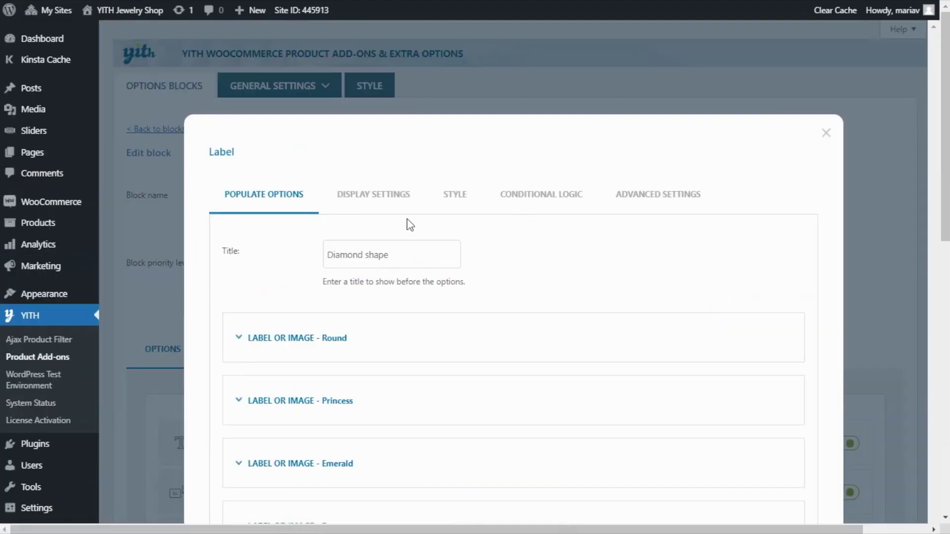
left_click(374, 208)
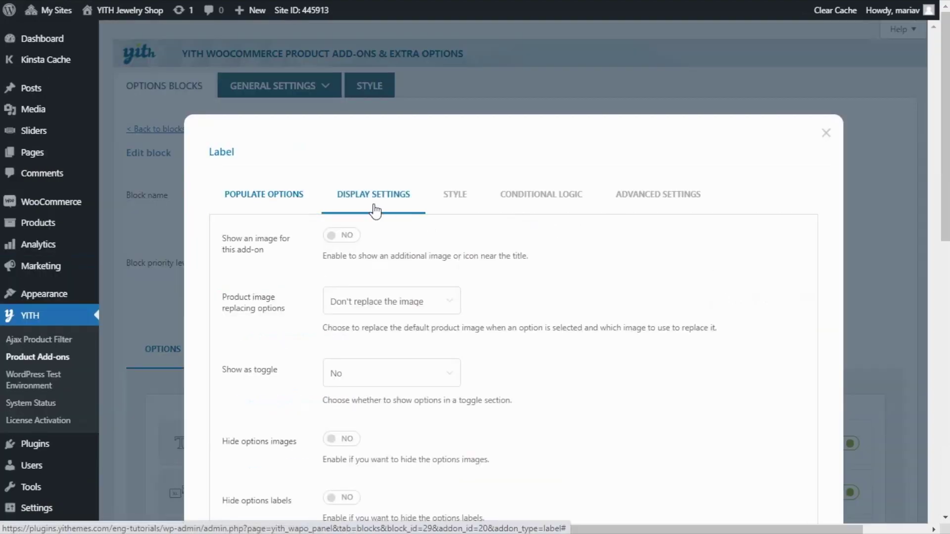
scroll(454, 250, "down", 1)
scroll(454, 251, "down", 7)
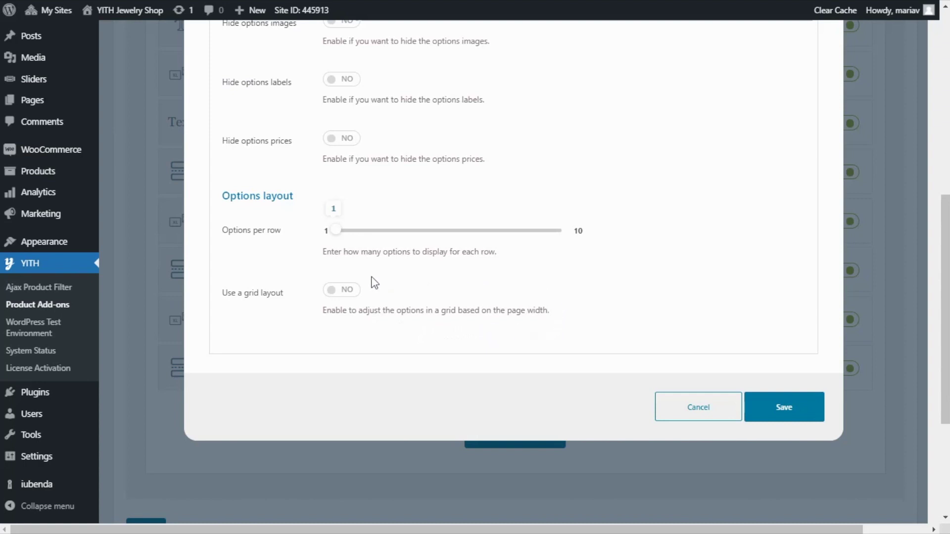
left_click(340, 296)
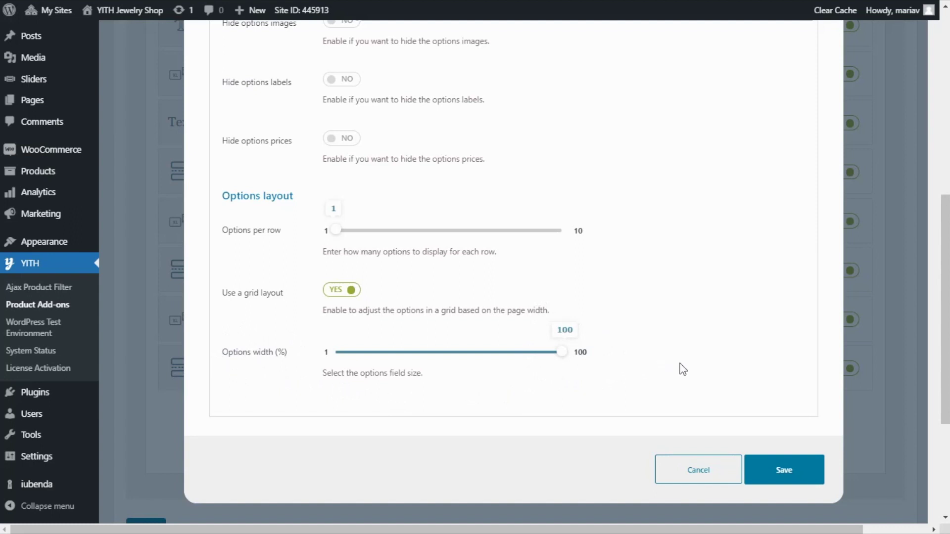
left_click(782, 476)
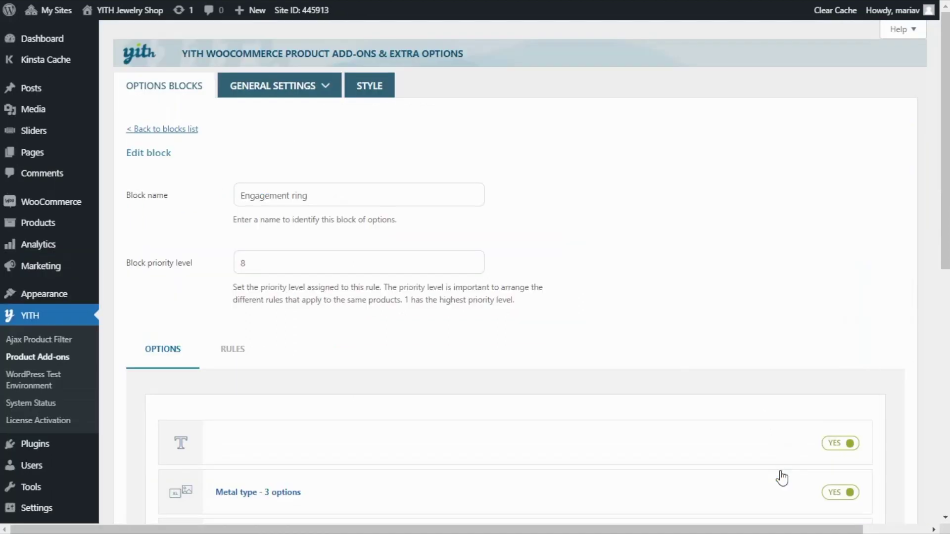
scroll(782, 478, "down", 10)
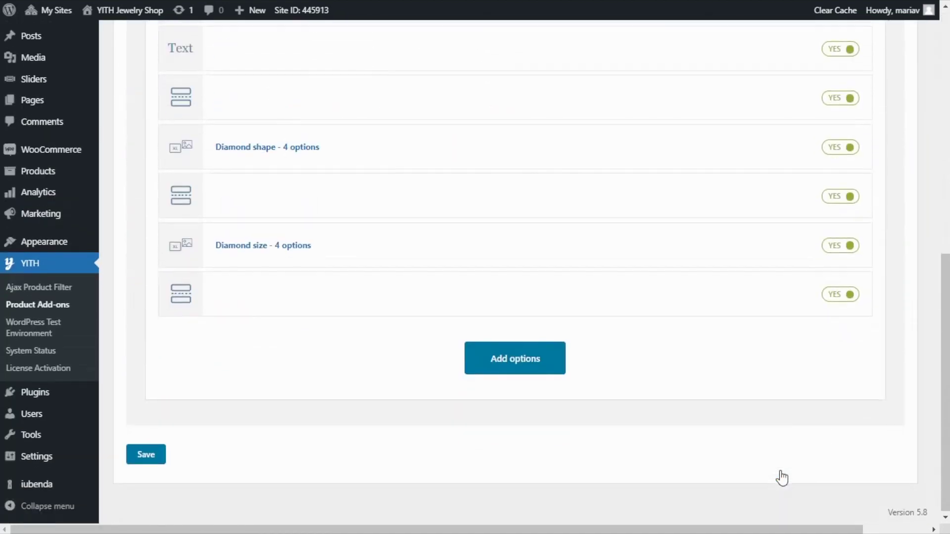
left_click(158, 455)
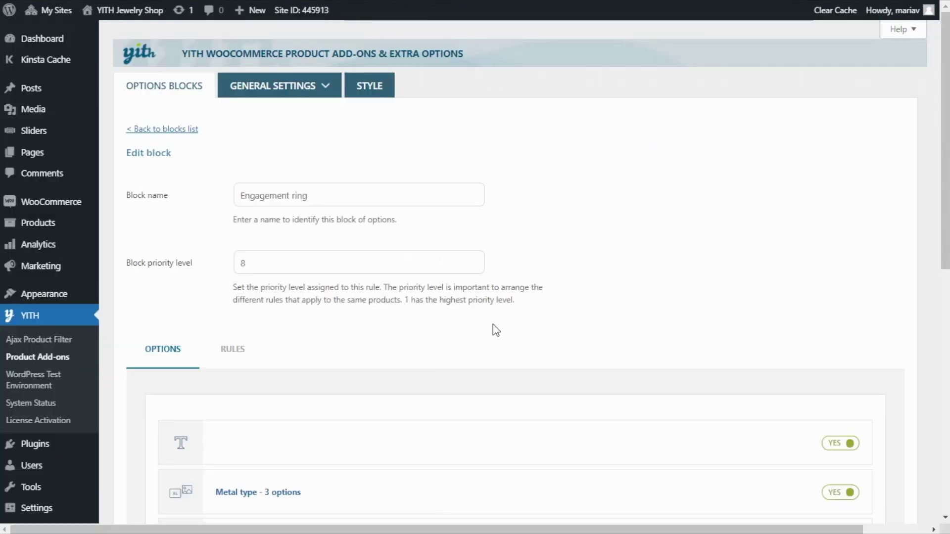
Step: Set the Diamond shape add-on's options width to 50% and save the add-on and its block
scroll(496, 330, "down", 7)
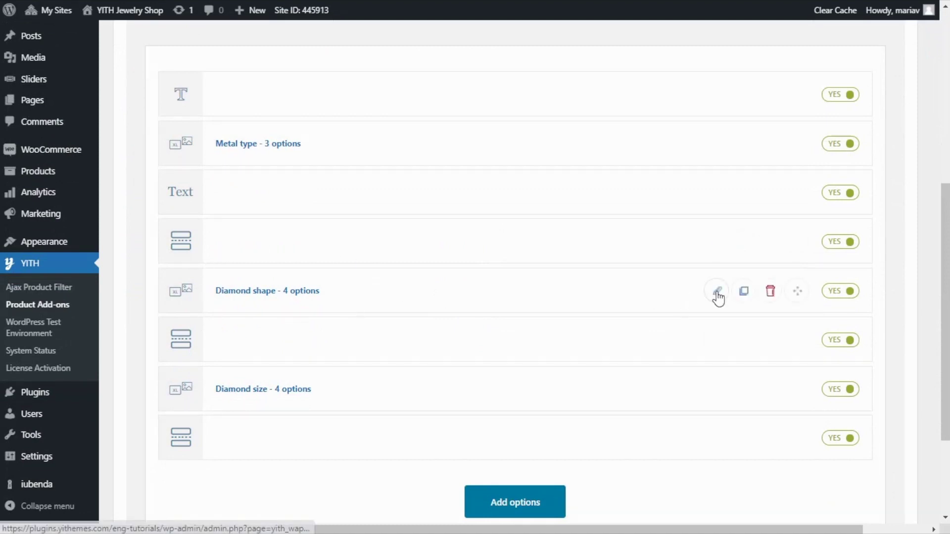
left_click(717, 294)
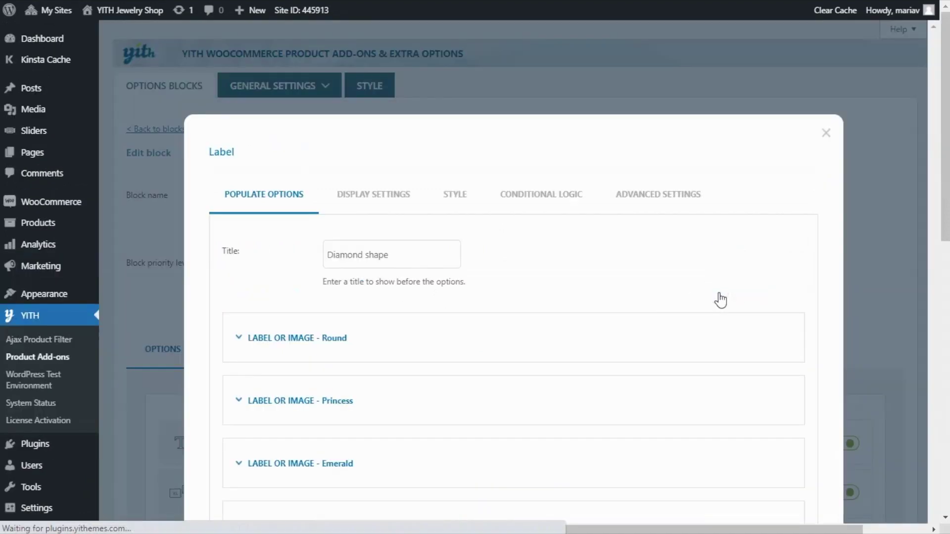
left_click(375, 198)
scroll(470, 255, "down", 7)
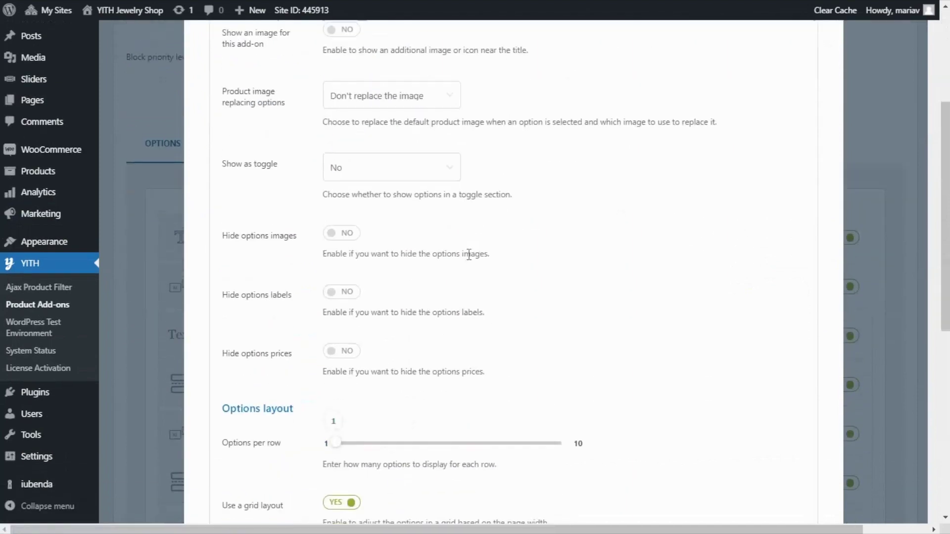
scroll(455, 243, "down", 2)
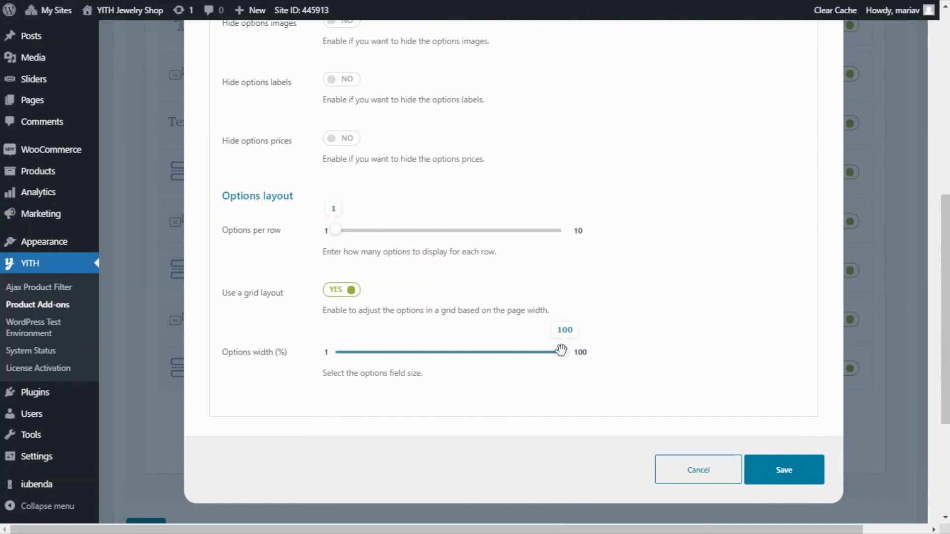
left_click_drag(561, 352, 448, 355)
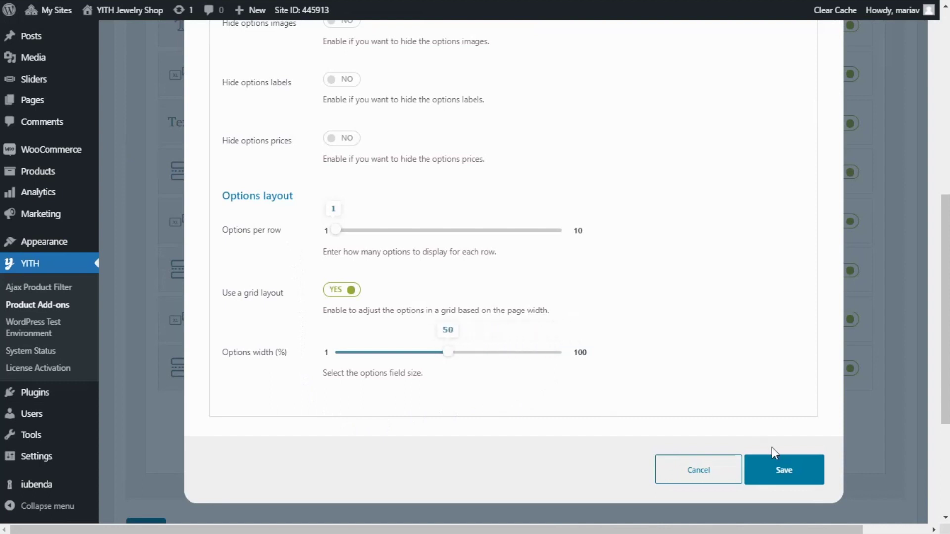
left_click(783, 470)
scroll(753, 456, "down", 10)
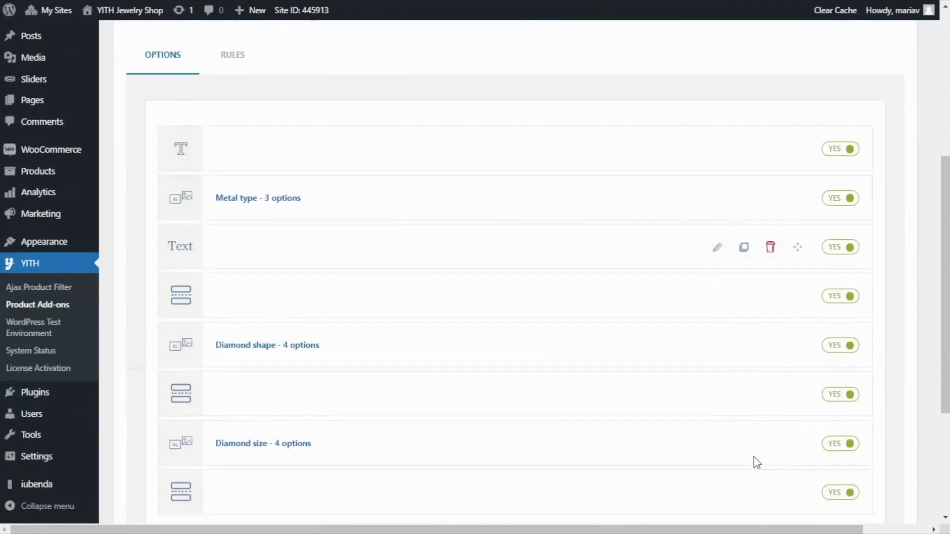
left_click(155, 456)
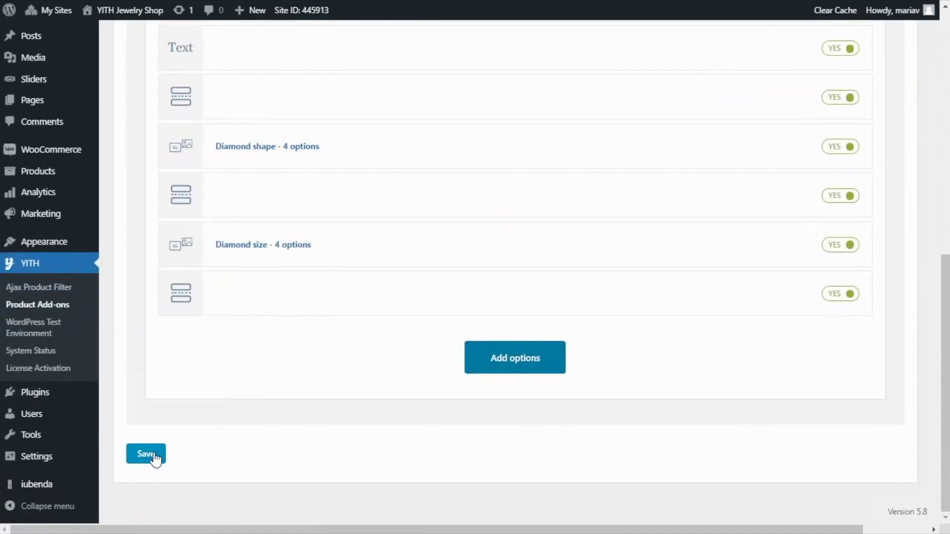
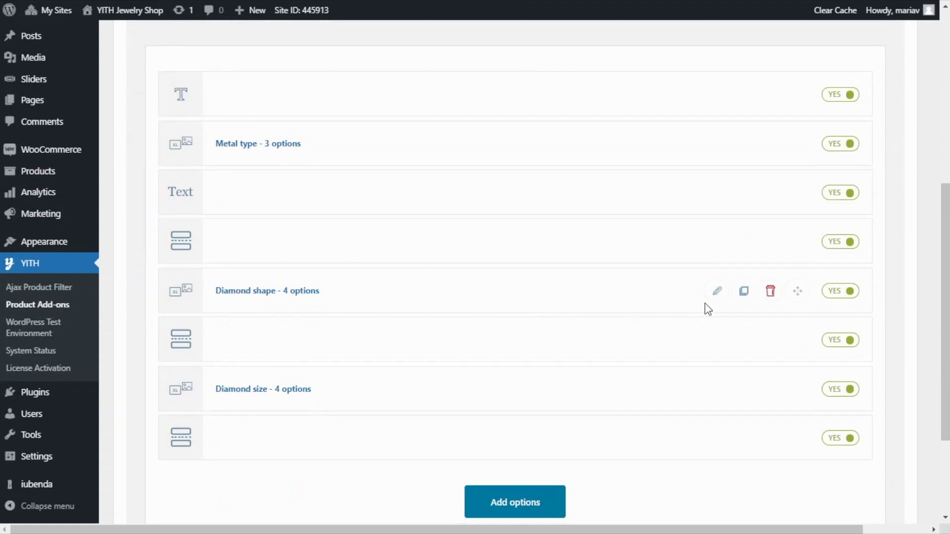
Step: Set the Diamond shape add-on to 2 options per row and 100% options width, saving the add-on and its block
left_click(717, 292)
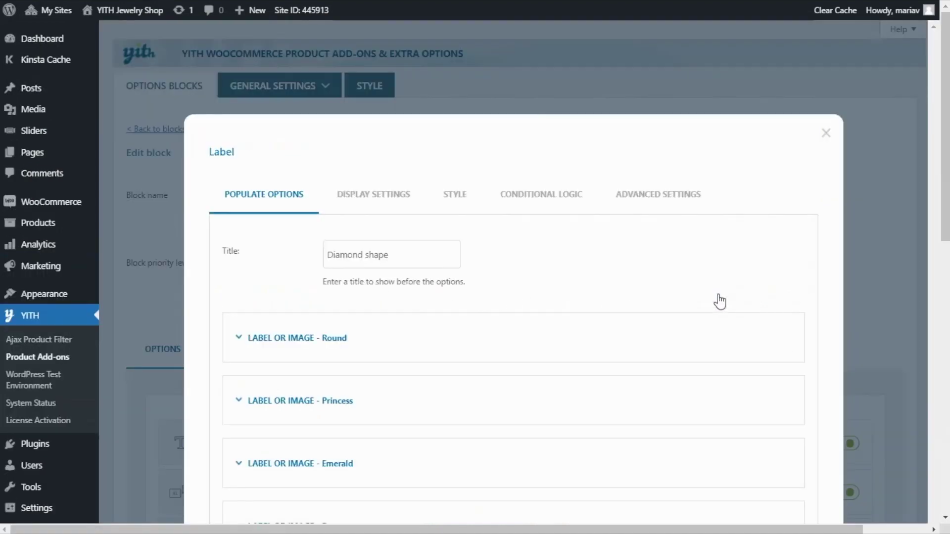
left_click(383, 213)
scroll(410, 238, "down", 5)
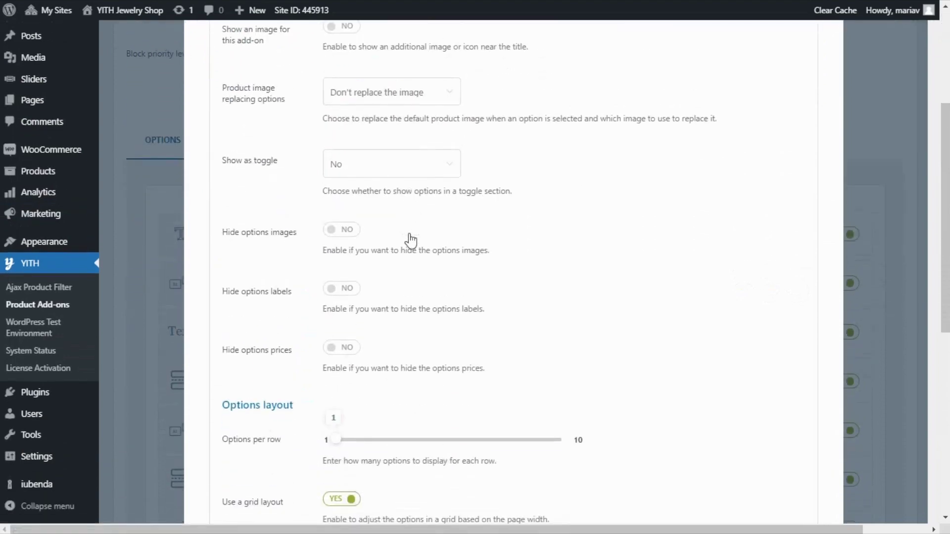
scroll(409, 238, "down", 2)
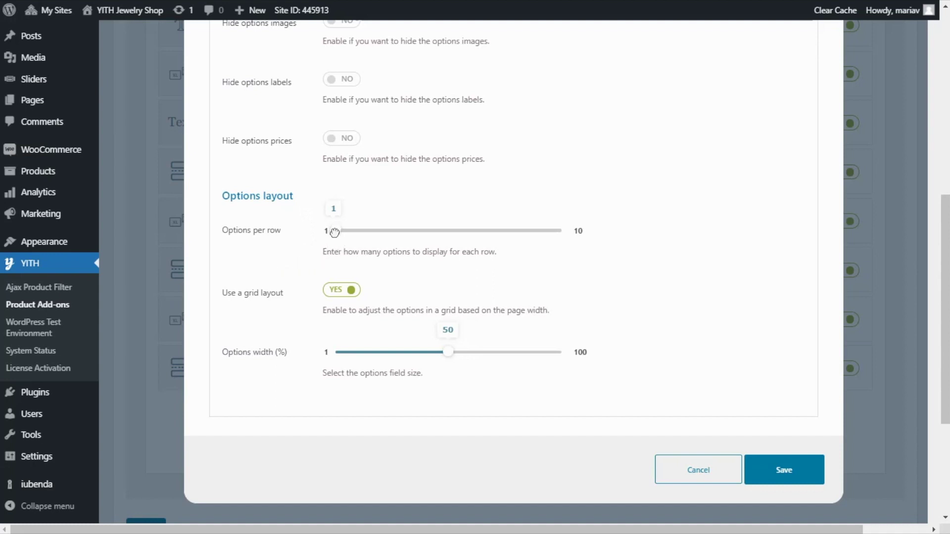
left_click(360, 234)
left_click_drag(448, 353, 578, 354)
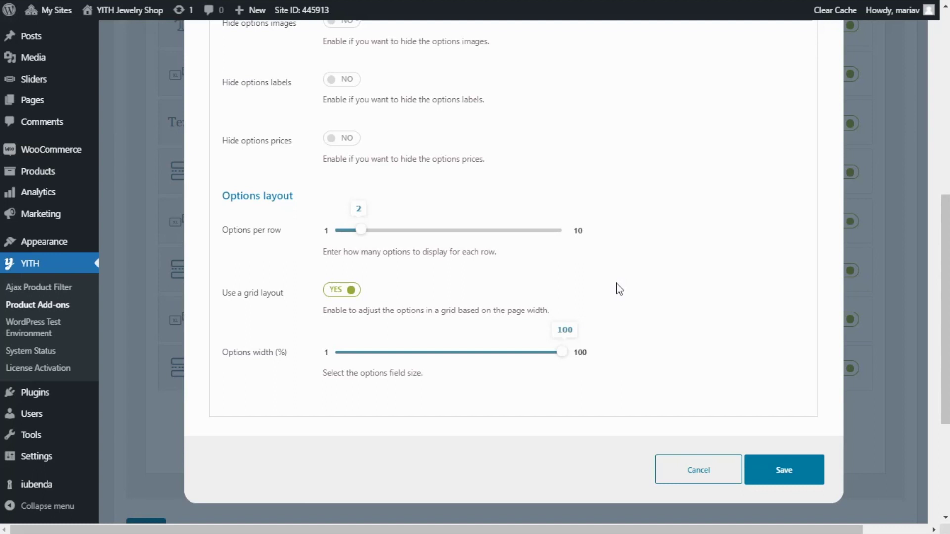
left_click(786, 470)
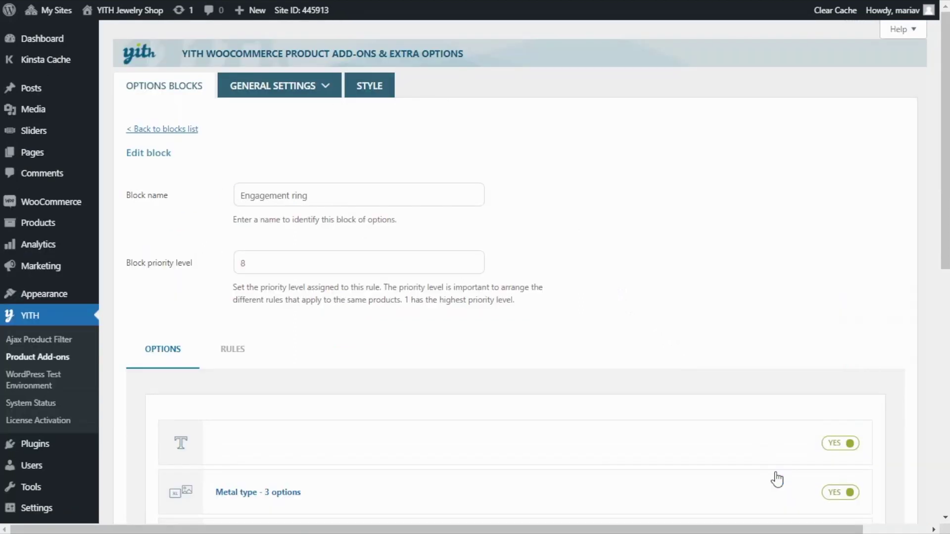
scroll(777, 479, "down", 10)
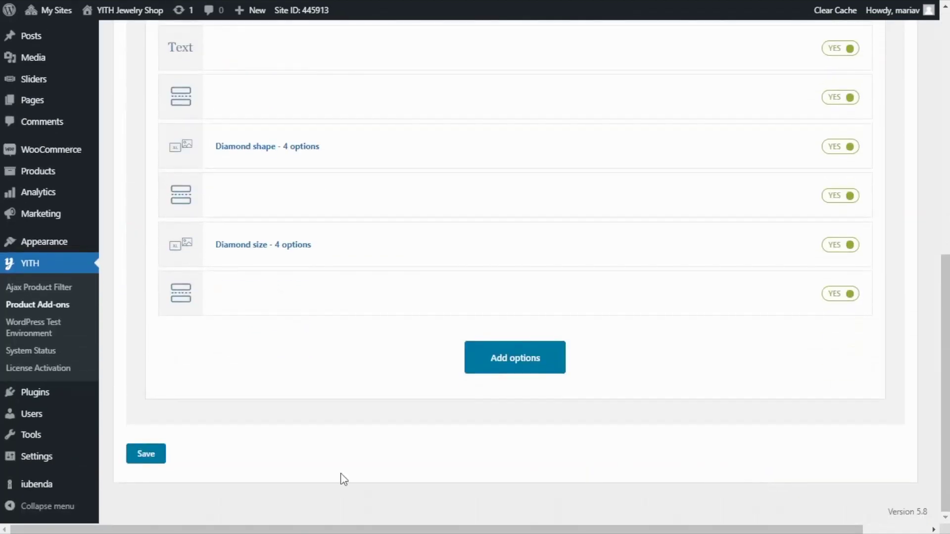
left_click(147, 458)
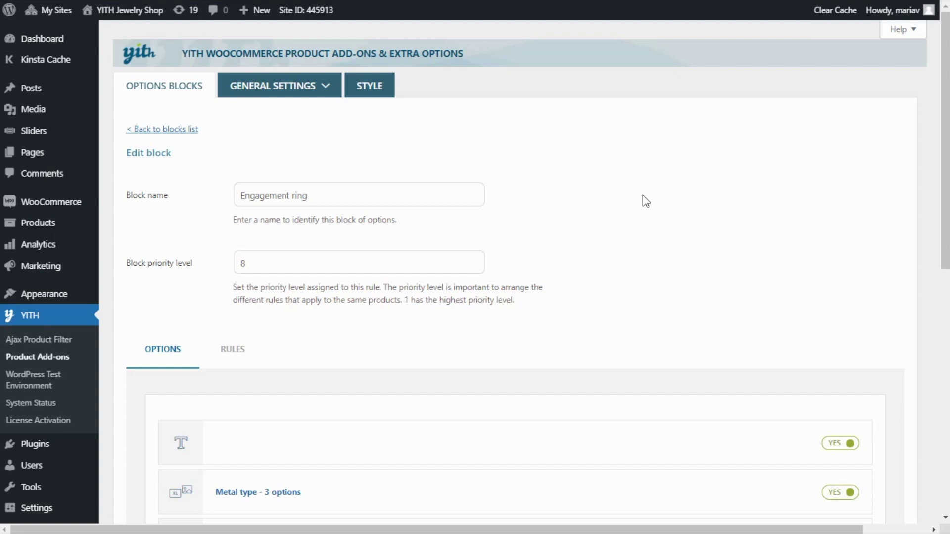
Step: Raise the Diamond shape add-on's options per row to 4 and save the add-on and its block
scroll(643, 195, "down", 7)
scroll(608, 217, "down", 1)
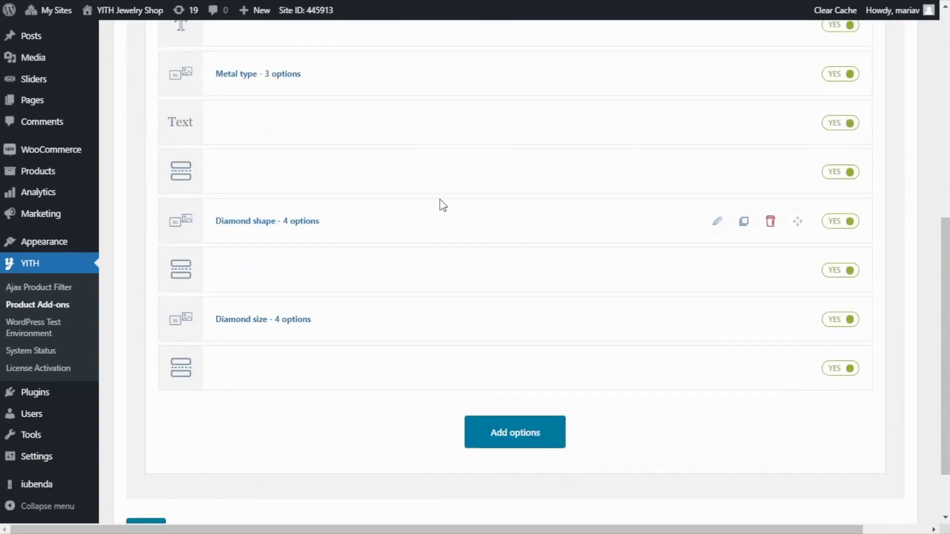
left_click(716, 224)
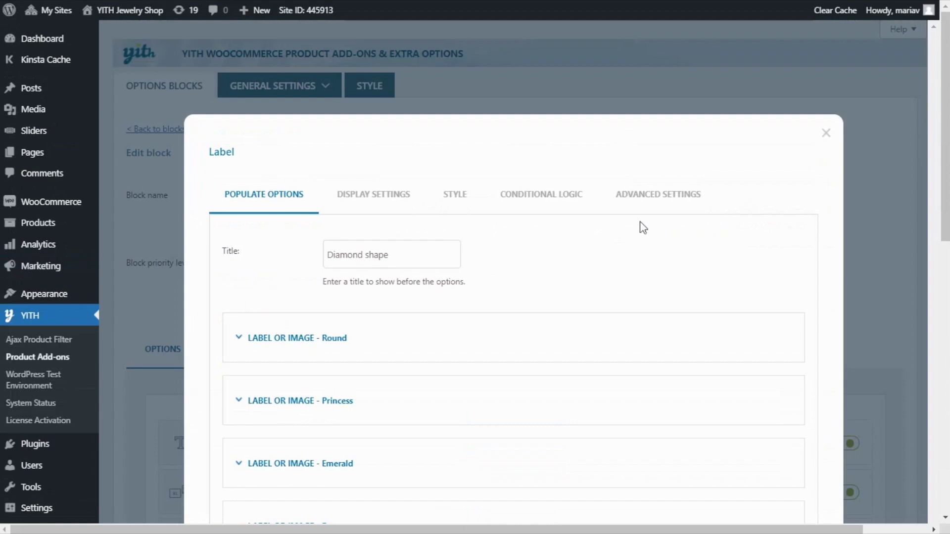
left_click(369, 207)
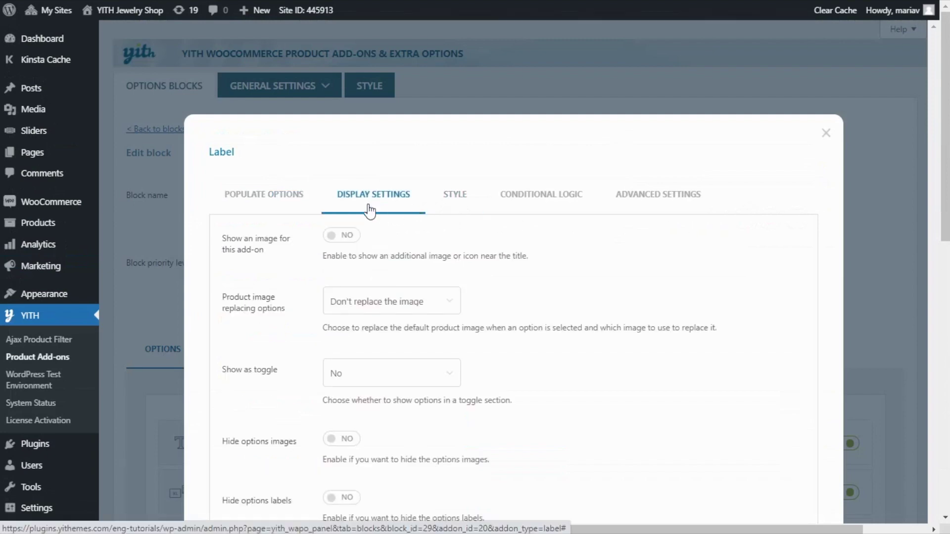
scroll(460, 242, "down", 8)
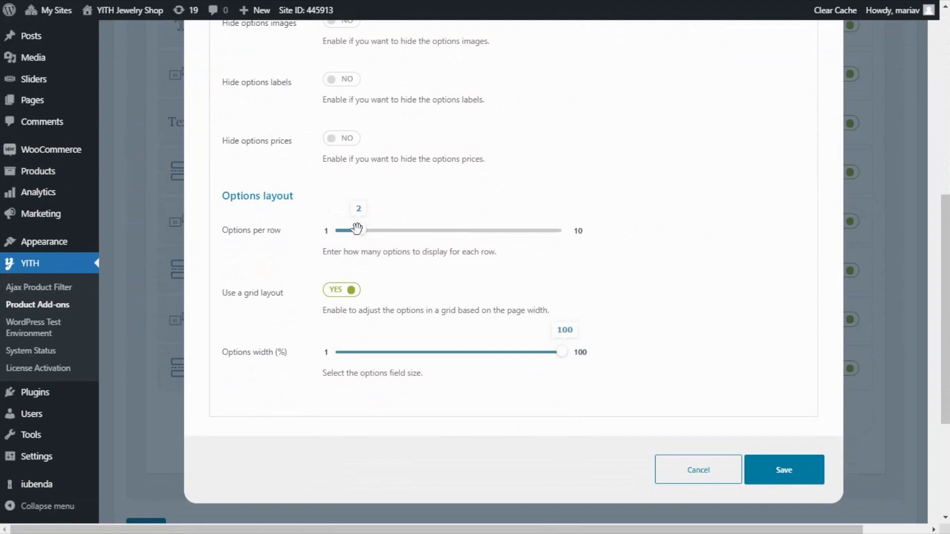
left_click_drag(356, 230, 412, 228)
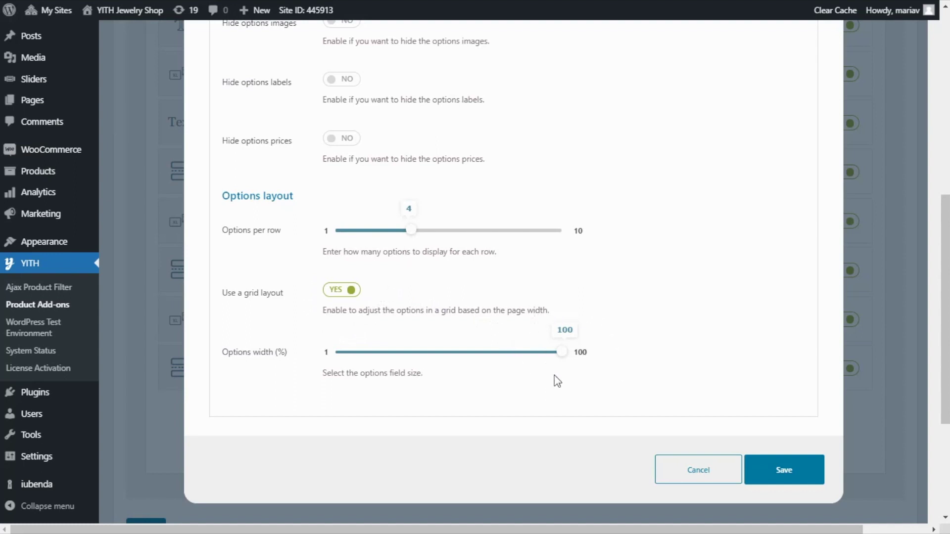
left_click(782, 470)
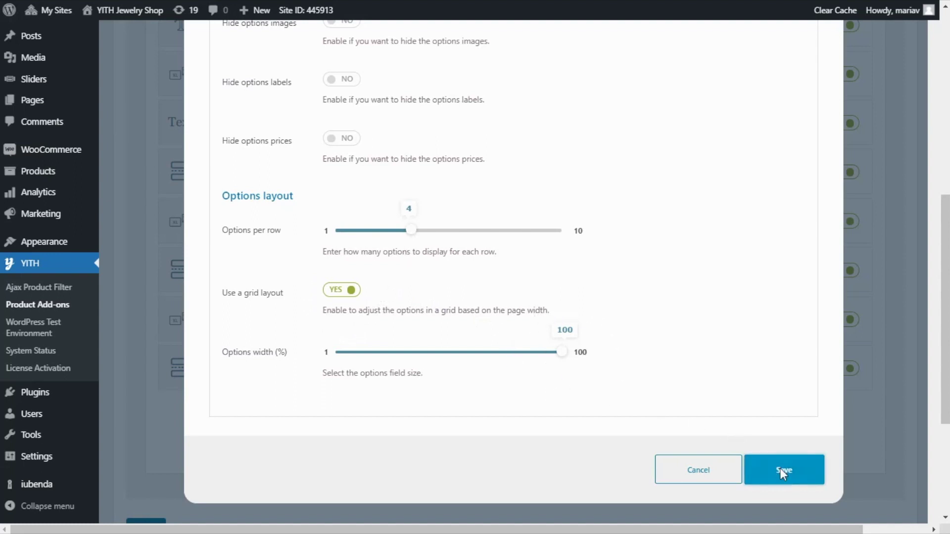
scroll(782, 475, "down", 10)
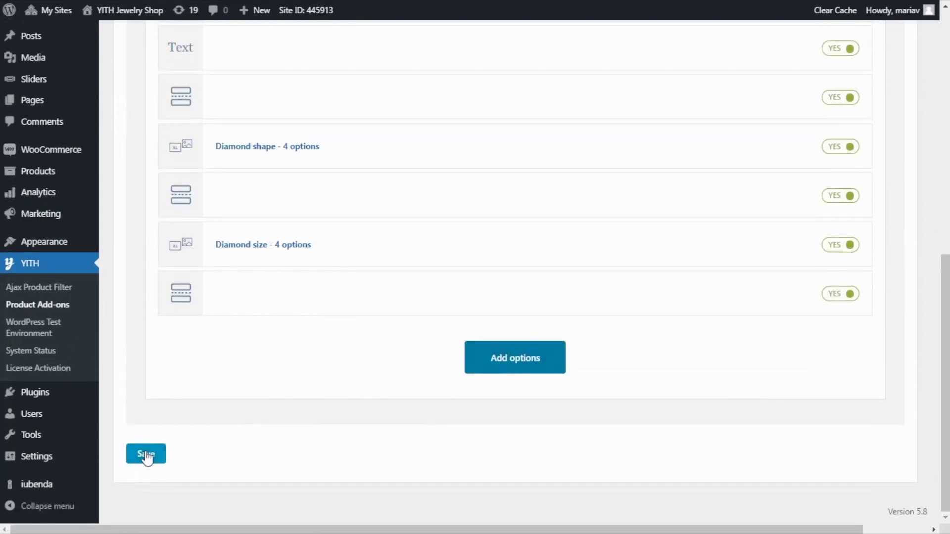
left_click(146, 455)
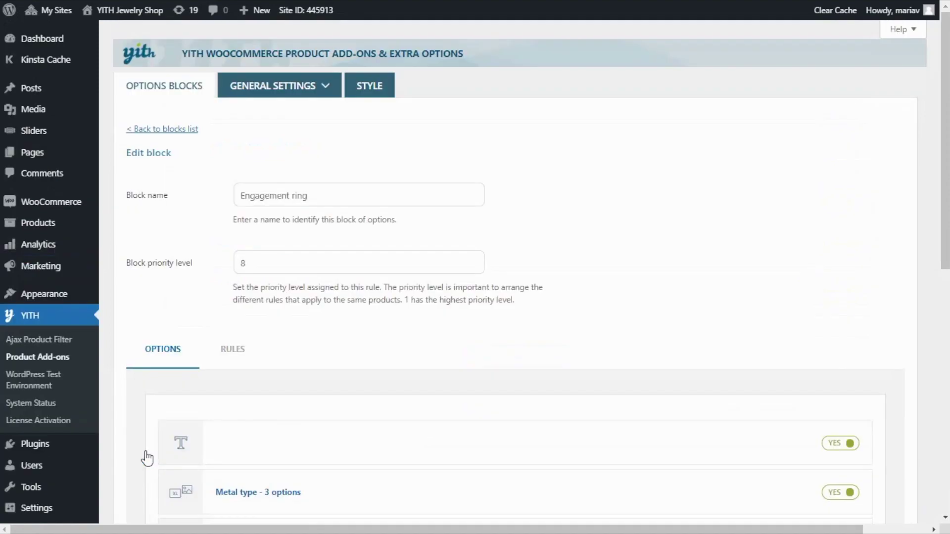